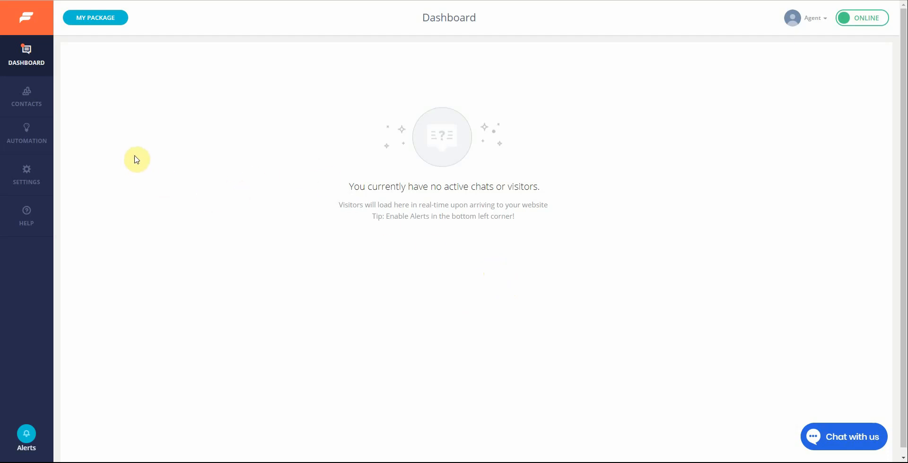
# - Create a helper bot named "First Bot" with English as its language, and continue to its questions
pyautogui.moveTo(27, 147)
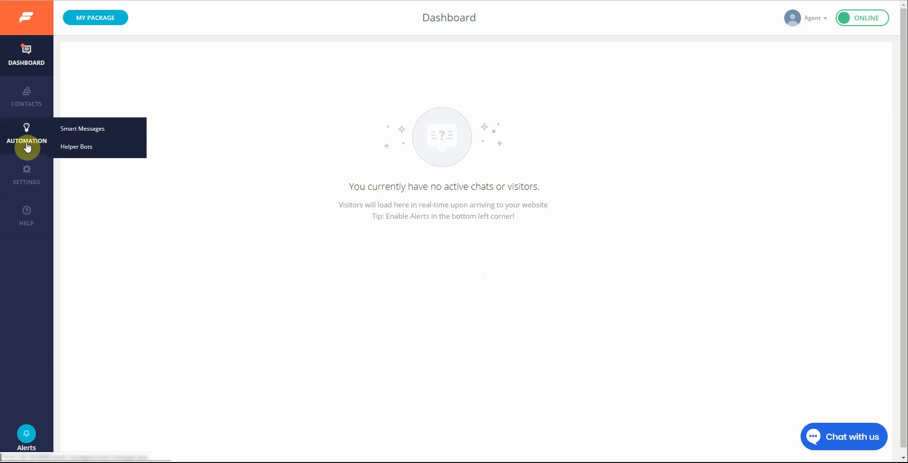
pyautogui.click(77, 147)
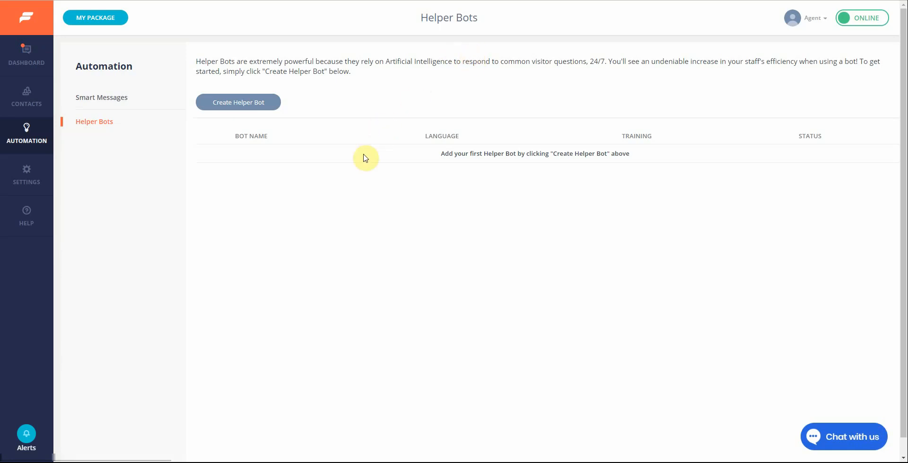
pyautogui.click(262, 108)
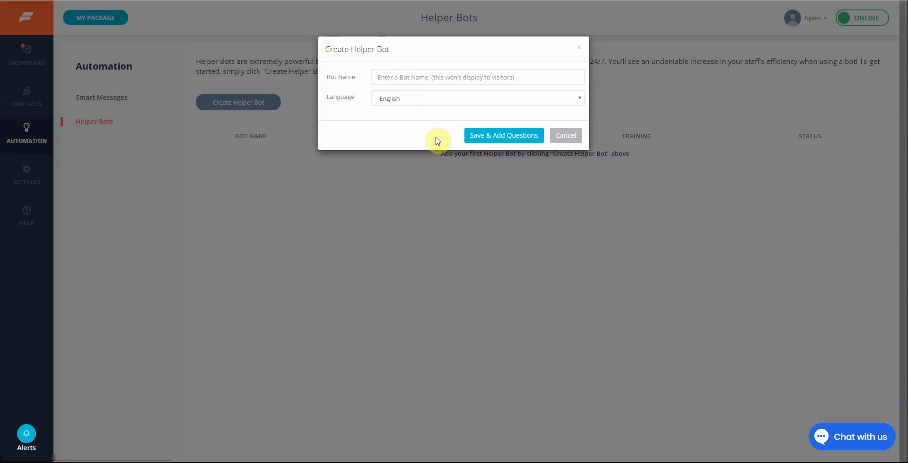
pyautogui.click(450, 77)
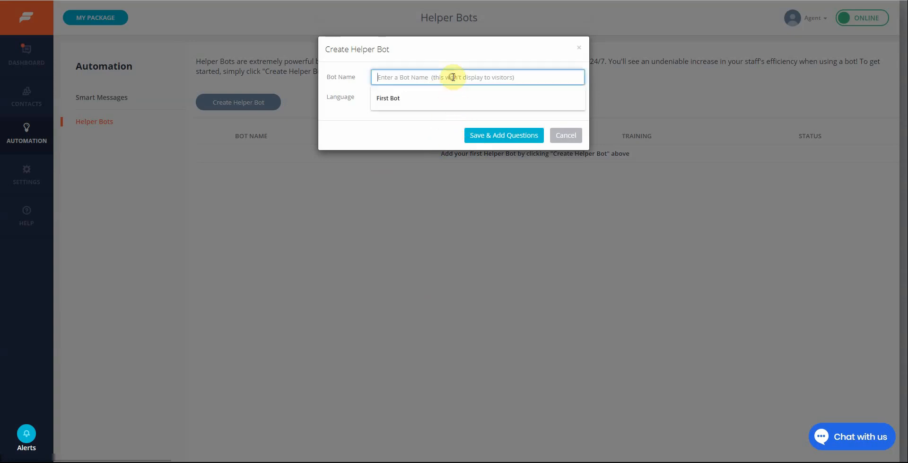
pyautogui.click(425, 99)
pyautogui.click(433, 135)
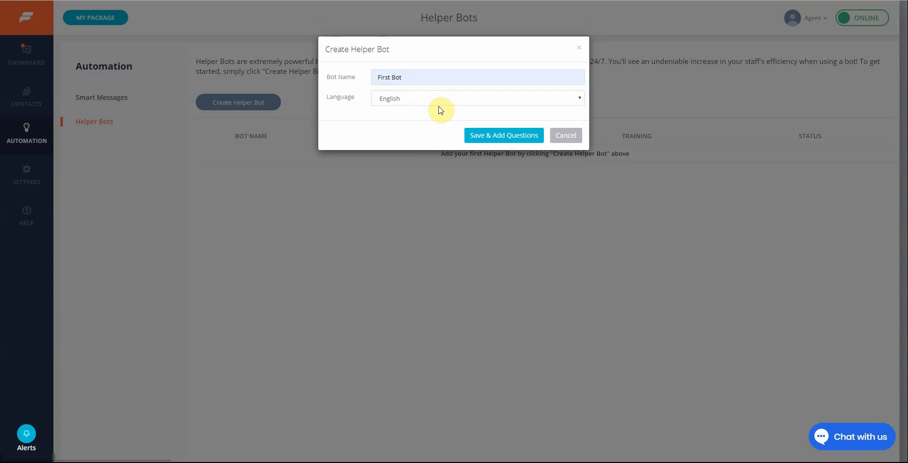
pyautogui.click(486, 134)
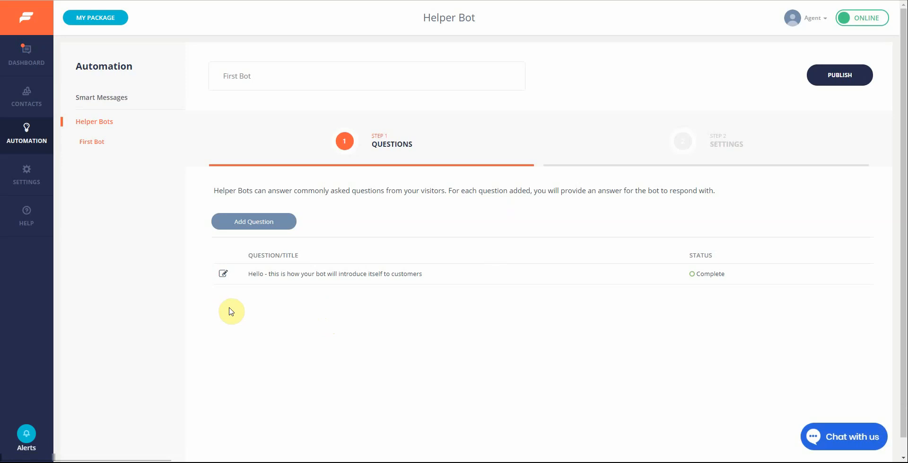
# - Check the greeting question's variations and response, and add the new question "How do I change my billing address?" to the bot
pyautogui.click(224, 275)
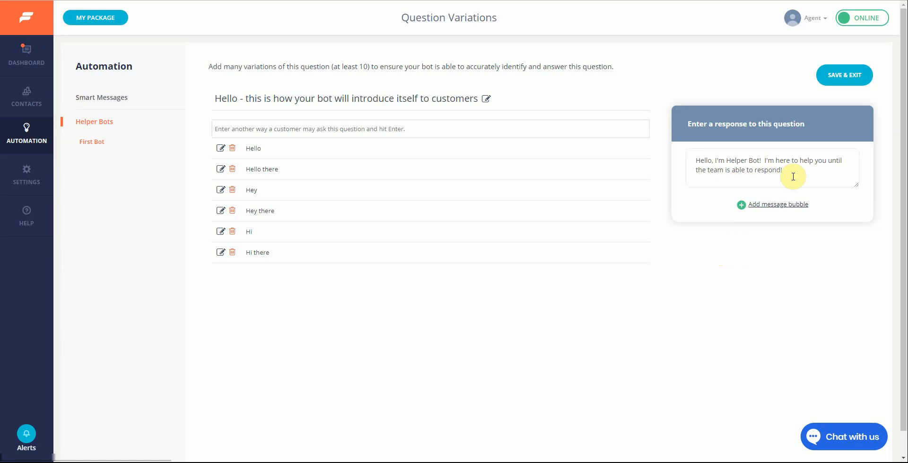
pyautogui.click(838, 82)
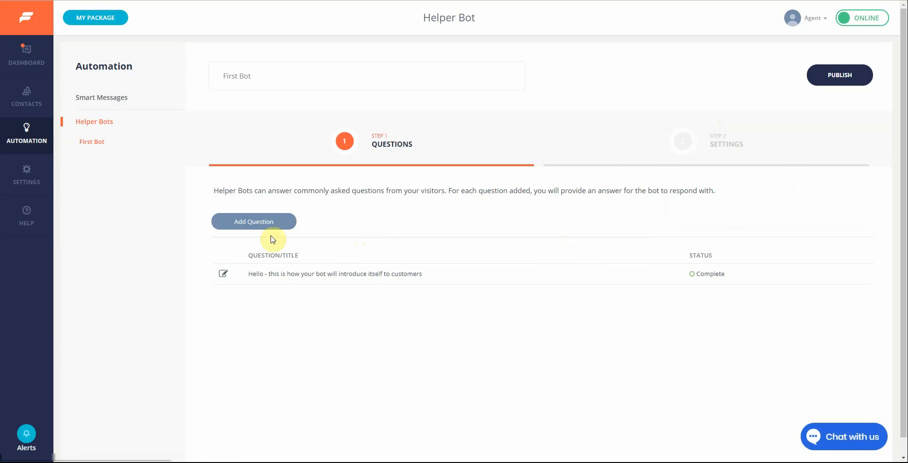
pyautogui.click(256, 227)
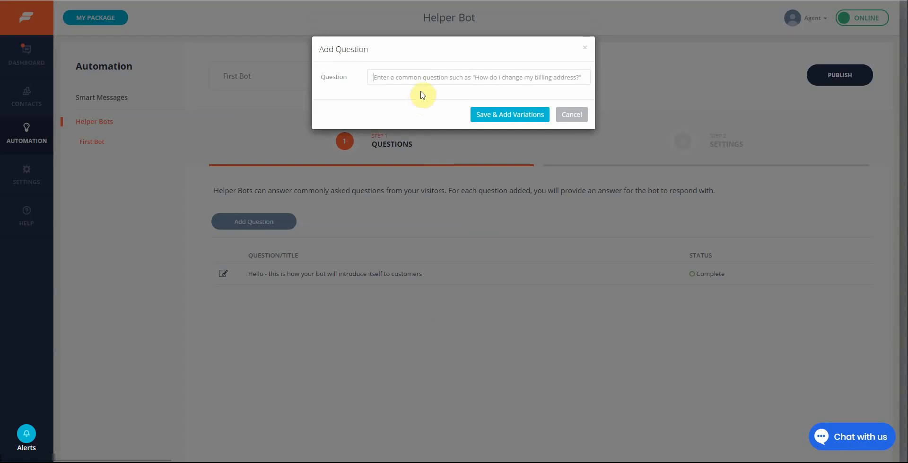
pyautogui.click(429, 81)
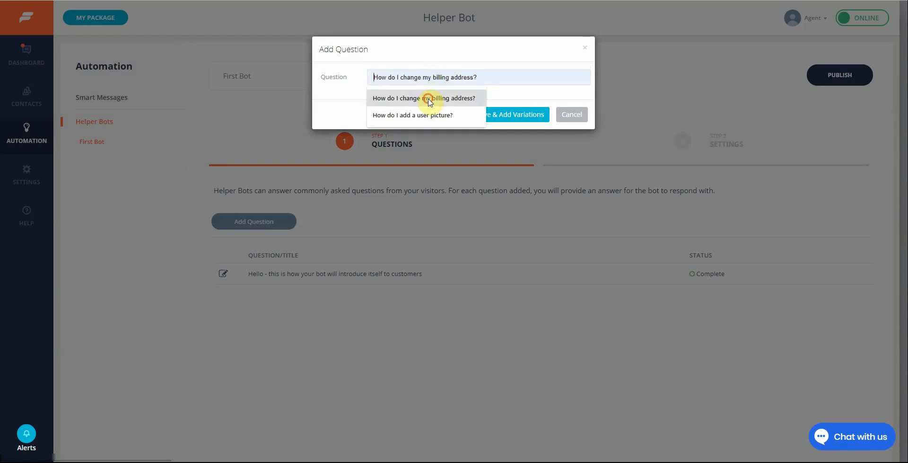
pyautogui.click(428, 98)
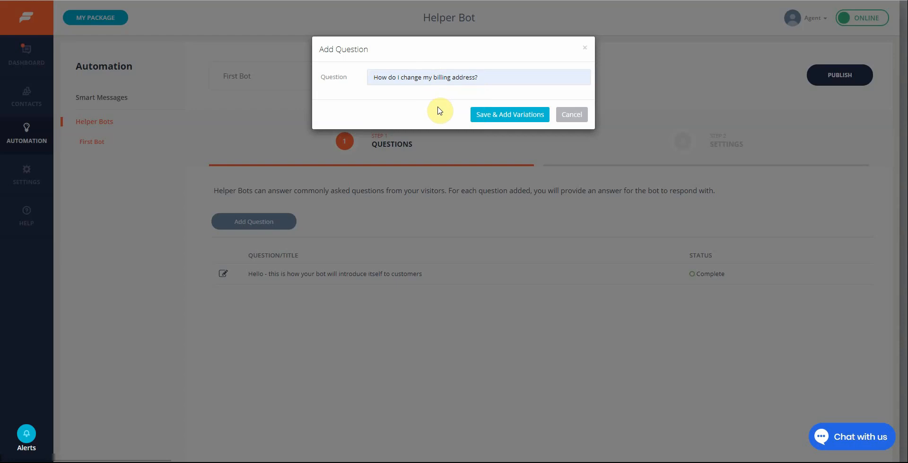
pyautogui.click(483, 117)
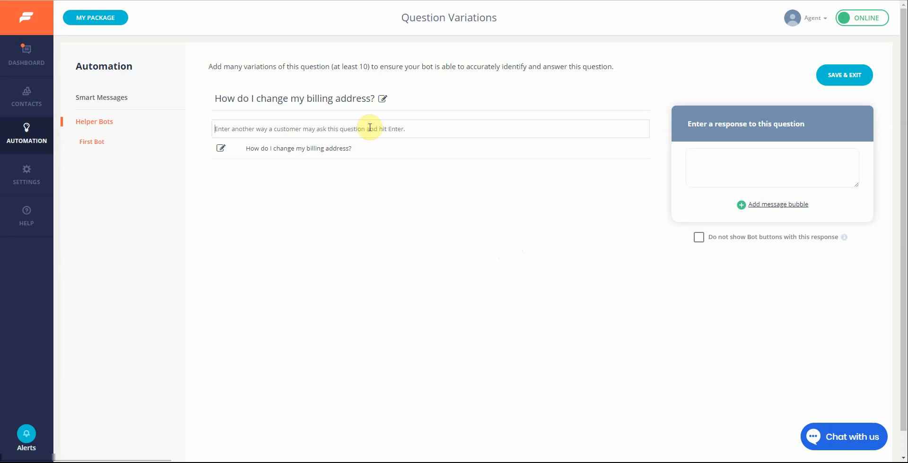
# - Add the variations "I just moved, how do I give you my new address?" and "How do I change where I live?" to the question
pyautogui.write('I just ')
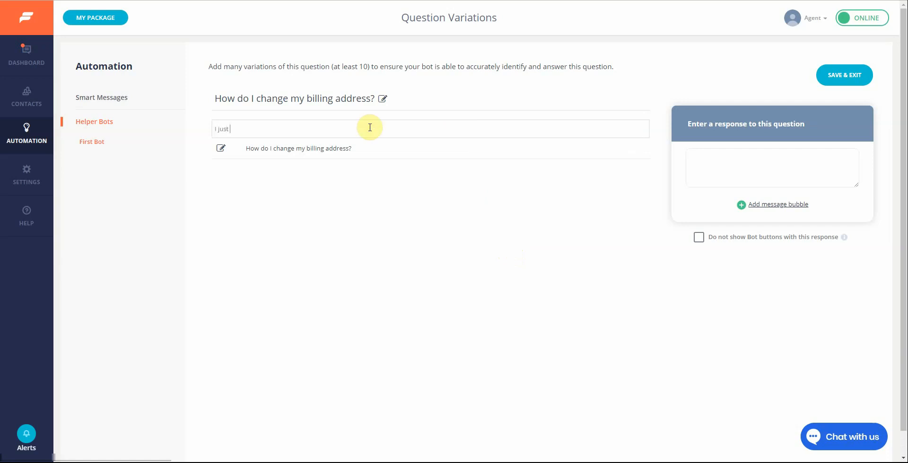
pyautogui.write('m')
pyautogui.press('BackSpace')
pyautogui.write('moved, how do I give you my new address?')
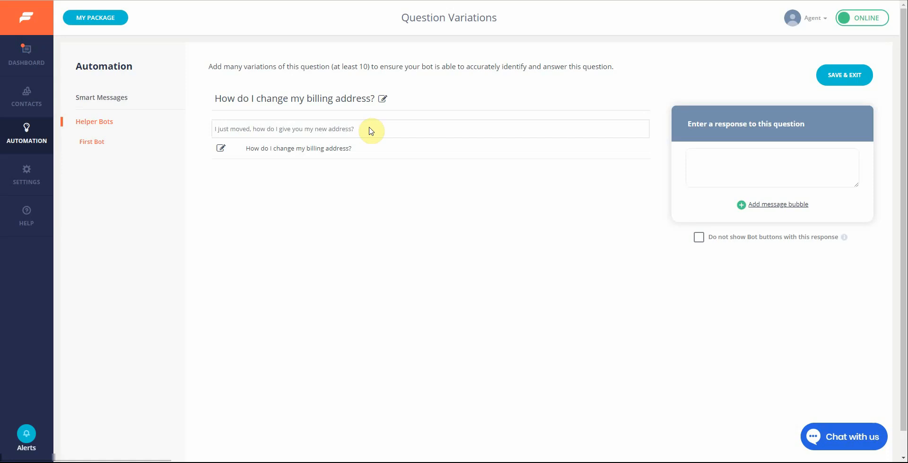
pyautogui.press('Return')
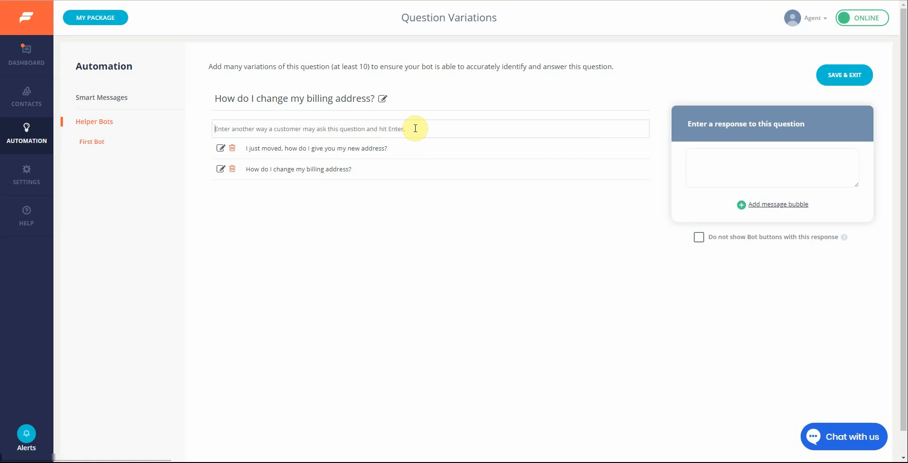
pyautogui.write('How do ')
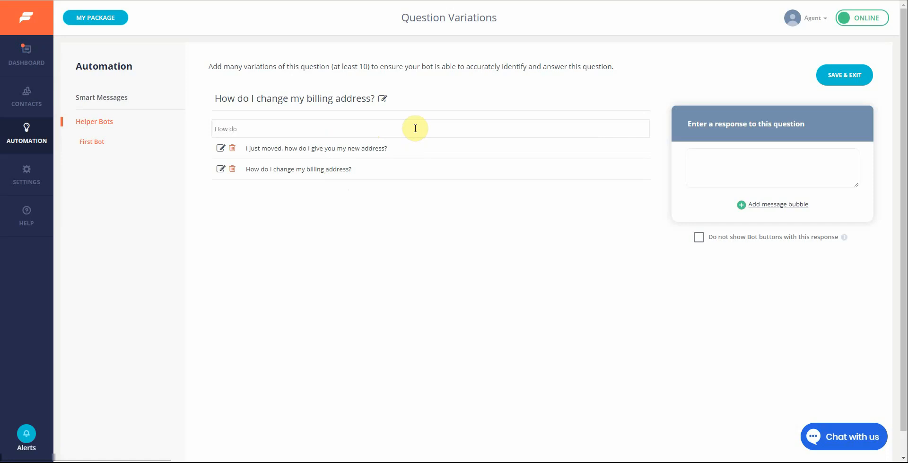
pyautogui.write('I change where I live?')
pyautogui.press('Return')
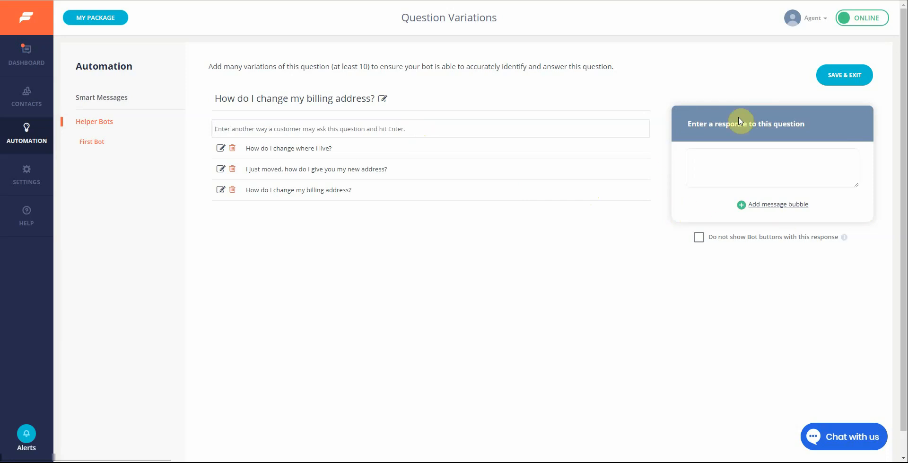
# - Enter the question's response: "You can update your address by clicking on "My Account", then clicking on "Personal"."
pyautogui.click(705, 162)
pyautogui.write('You can update your adre')
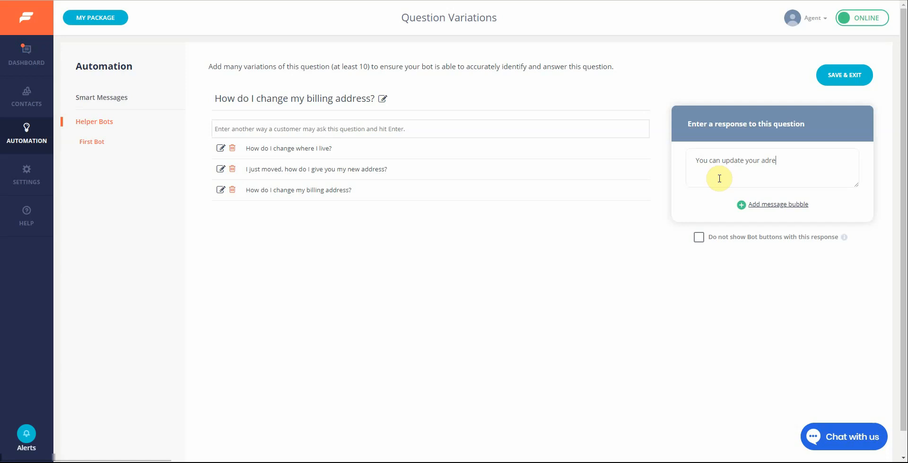
pyautogui.press('BackSpace')
pyautogui.press('BackSpace')
pyautogui.write('d')
pyautogui.press('BackSpace')
pyautogui.write('dress by clicking on "m')
pyautogui.press('BackSpace')
pyautogui.write('My Account", then clicking "')
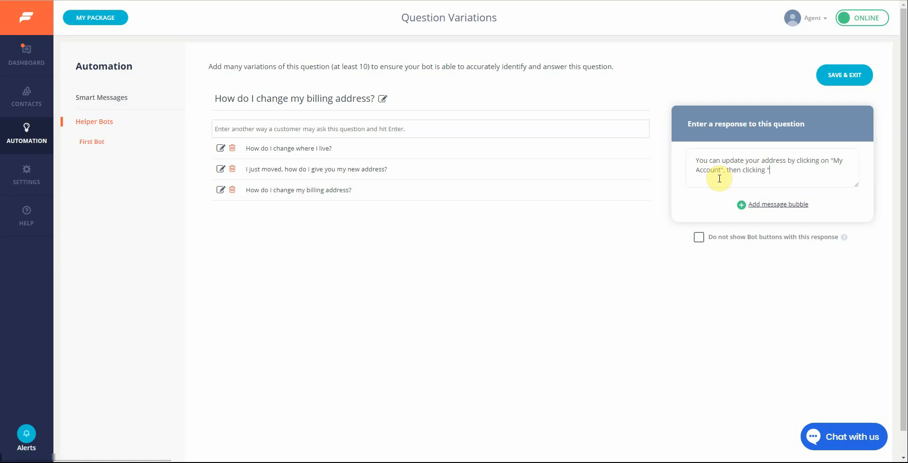
pyautogui.write('on ')
pyautogui.write('"Peron')
pyautogui.press('BackSpace')
pyautogui.press('BackSpace')
pyautogui.write('sonal')
# - Add a second message bubble reading "Don't forget to save changes when you are done!" and save the question
pyautogui.click(778, 205)
pyautogui.click(744, 211)
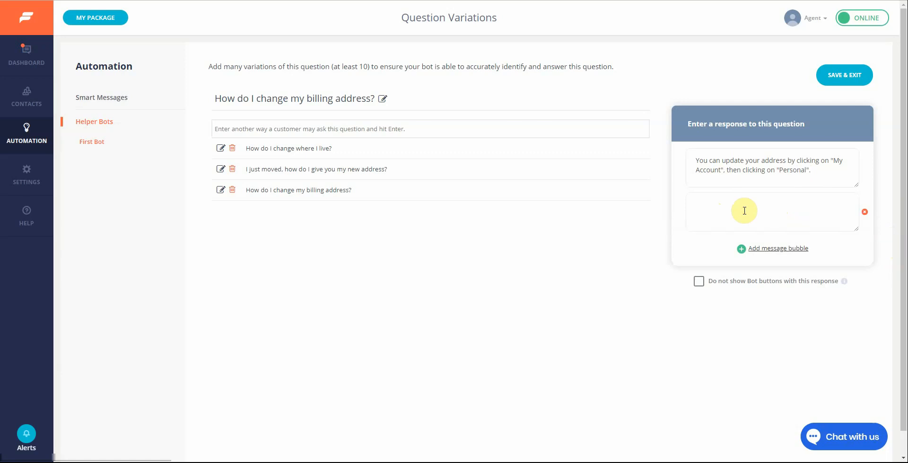
pyautogui.write("Don't forget to save changes when you are done!")
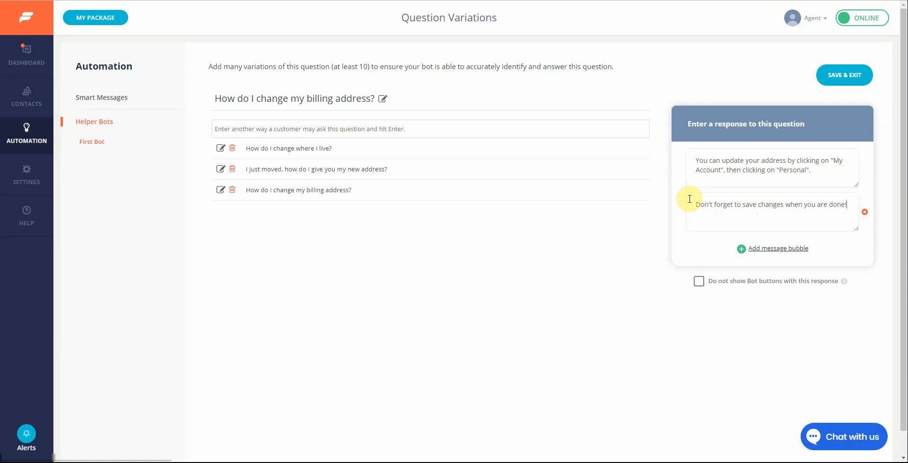
pyautogui.click(712, 246)
pyautogui.click(842, 81)
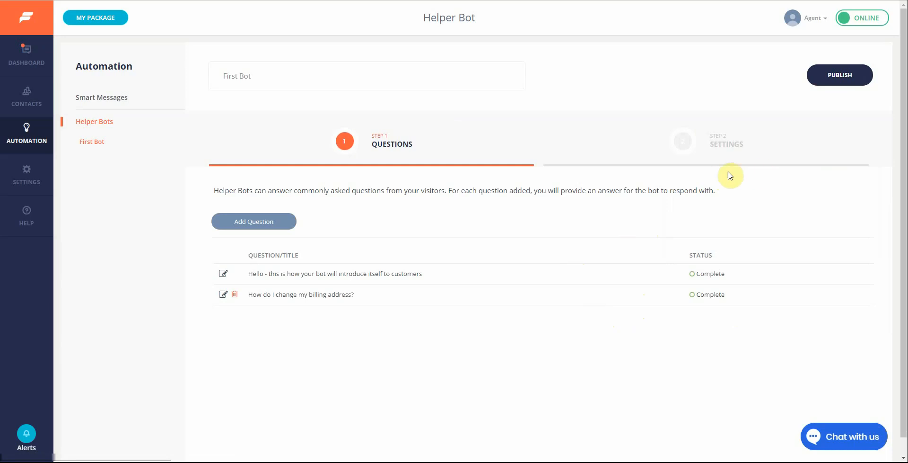
# - In the bot's settings, change the "That helped!" feedback option text to "Nice!"
pyautogui.click(713, 161)
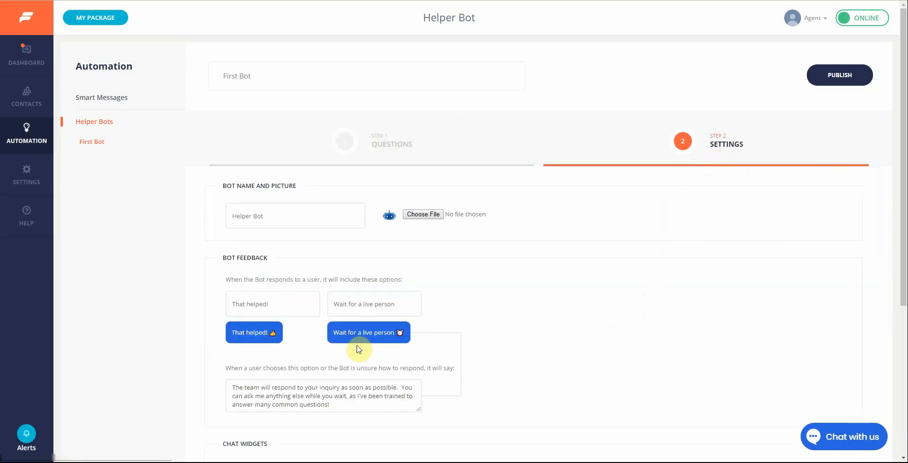
pyautogui.scroll(-1, 356, 349)
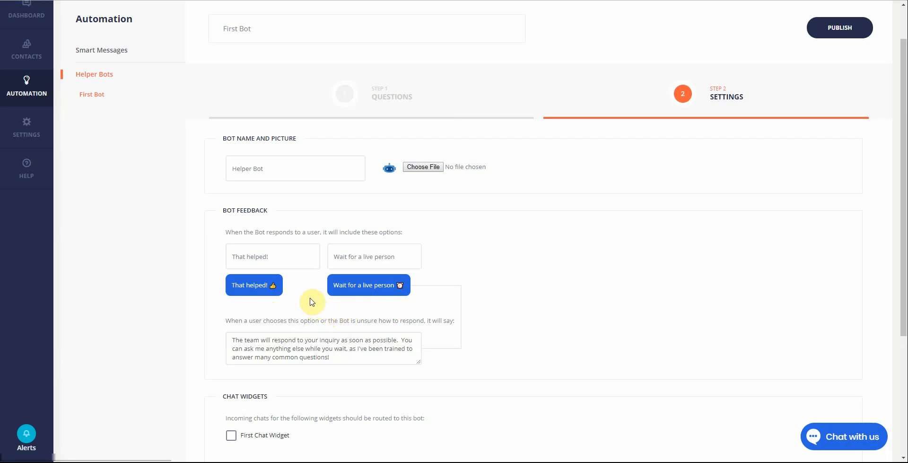
pyautogui.click(274, 256)
pyautogui.moveTo(274, 256); pyautogui.dragTo(199, 239)
pyautogui.write('Nice')
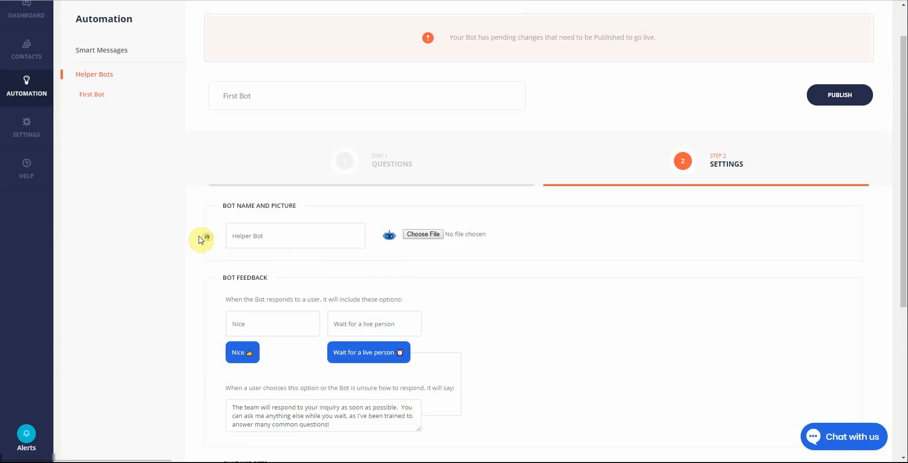
pyautogui.write('!')
# - Route incoming chats from First Chat Widget to the bot and publish the bot
pyautogui.scroll(-2, 398, 373)
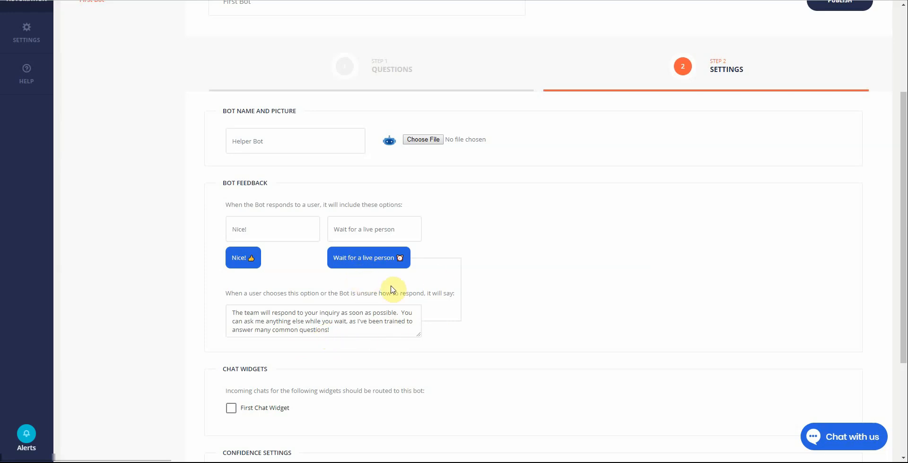
pyautogui.scroll(2, 473, 255)
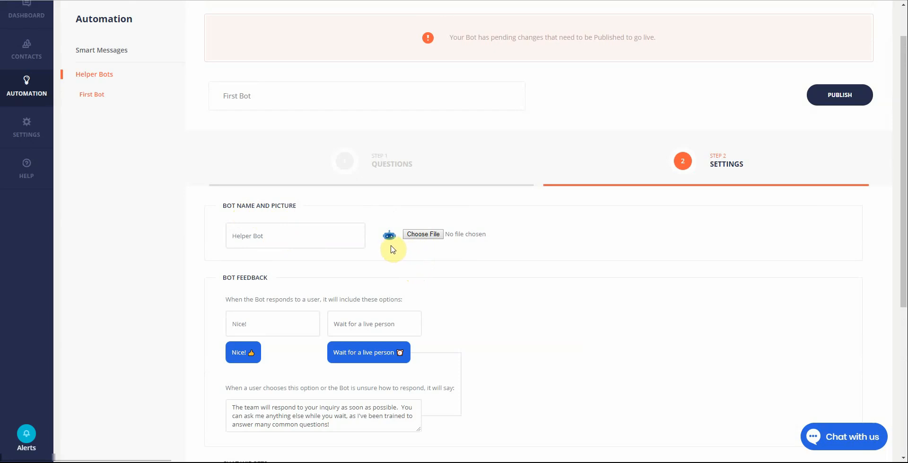
pyautogui.scroll(-5, 440, 274)
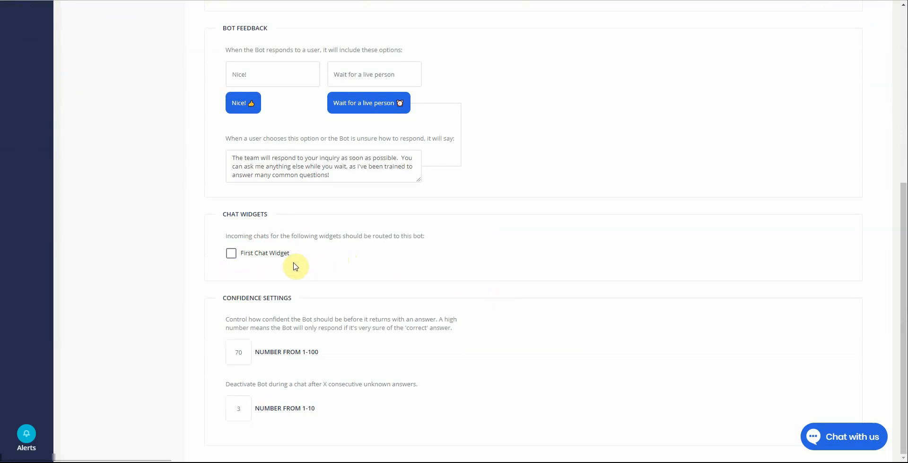
pyautogui.click(232, 254)
pyautogui.scroll(5, 499, 396)
pyautogui.scroll(2, 500, 396)
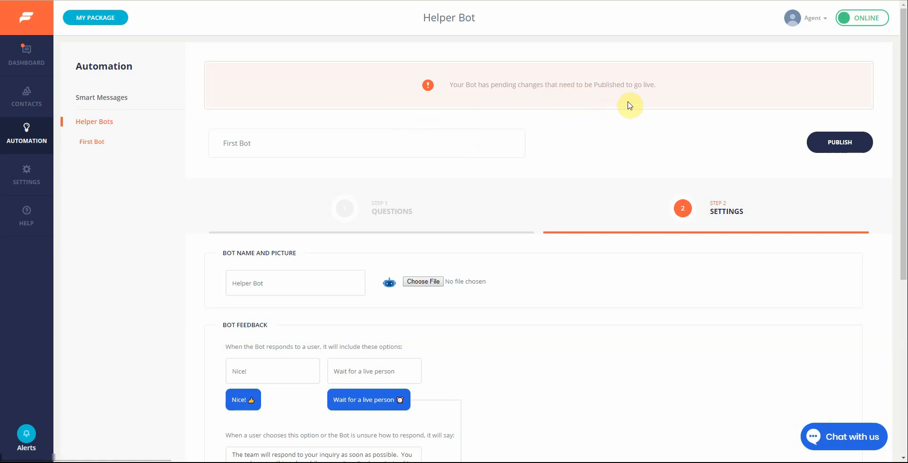
pyautogui.click(829, 145)
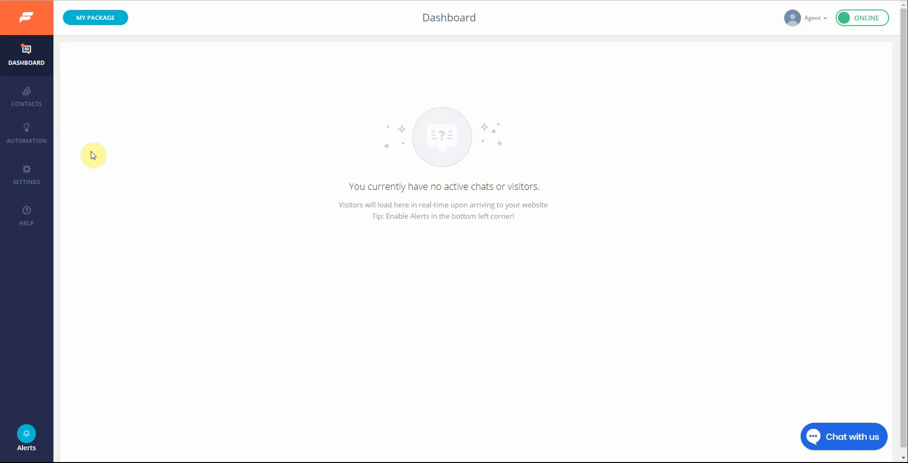
# - Open First Bot's training, assign the untrained message "testing" to "Ignore - Don't respond to this message" and save the assignment
pyautogui.moveTo(35, 142)
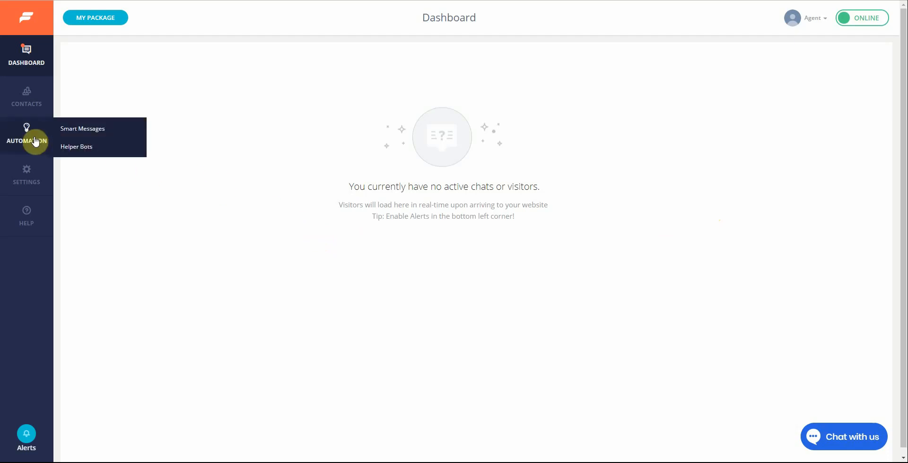
pyautogui.click(57, 148)
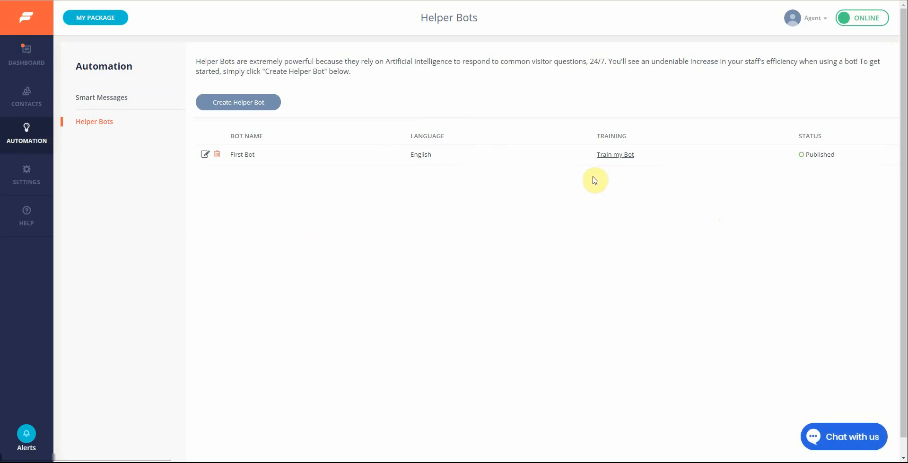
pyautogui.click(610, 155)
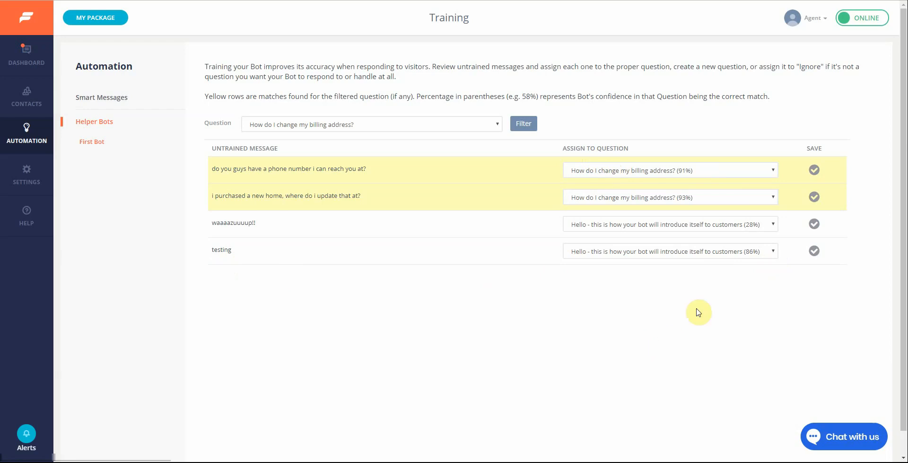
pyautogui.click(774, 251)
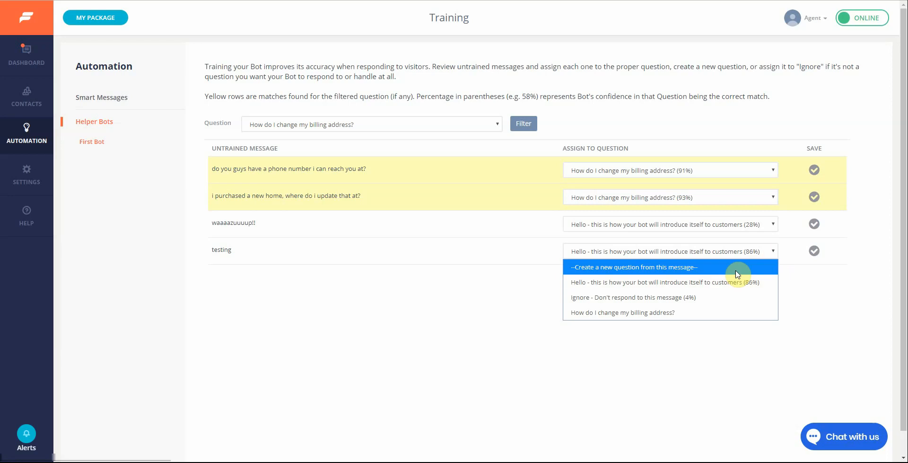
pyautogui.click(692, 307)
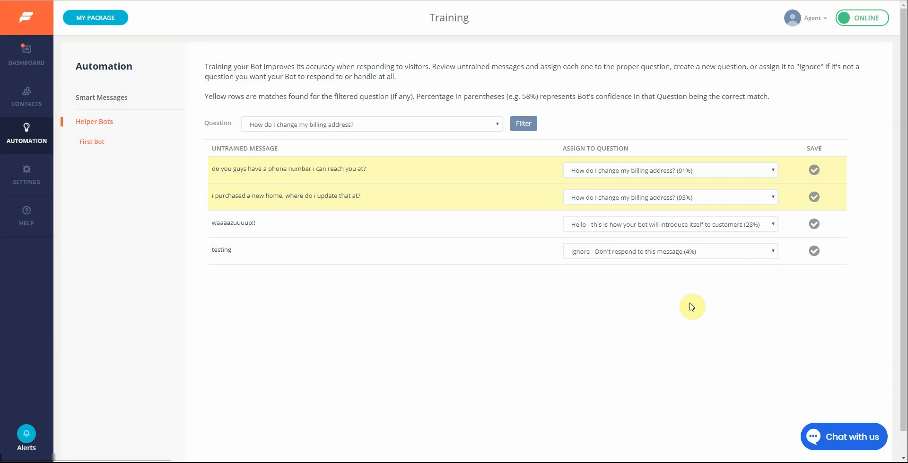
pyautogui.click(814, 251)
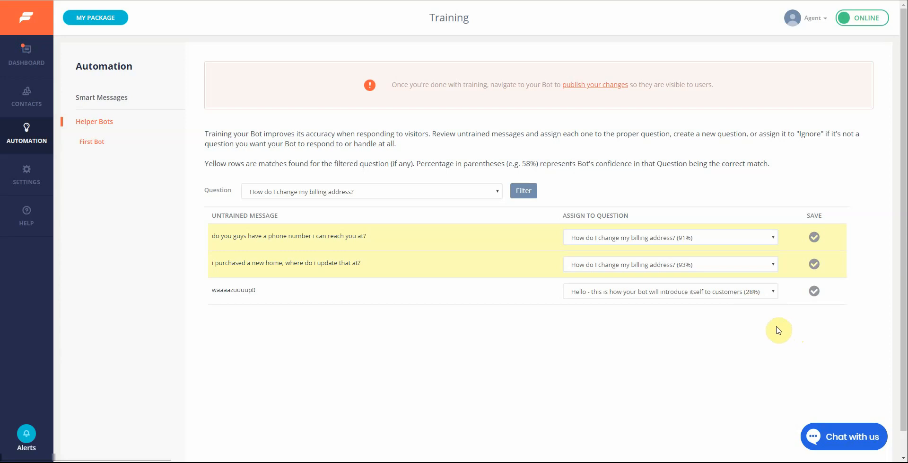
# - Save "waaaazuuuup!!" under the Hello introduction and "i purchased a new home, where do i update that at?" under "How do I change my billing address?"
pyautogui.click(773, 292)
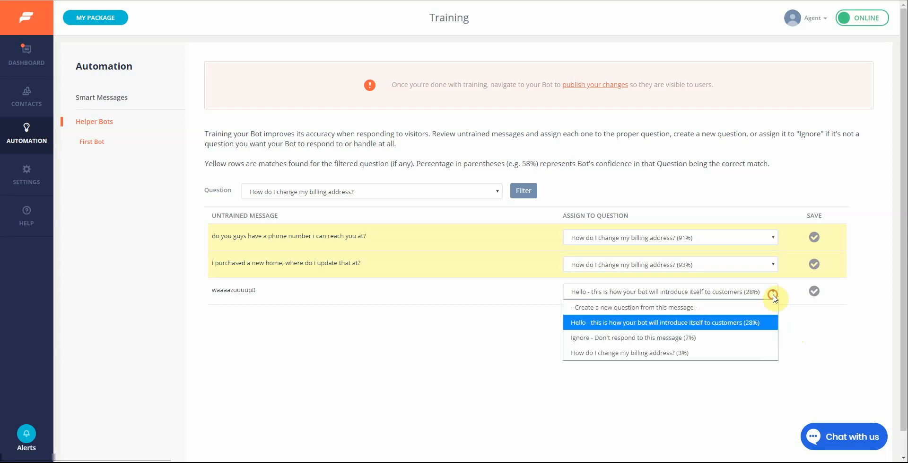
pyautogui.click(690, 323)
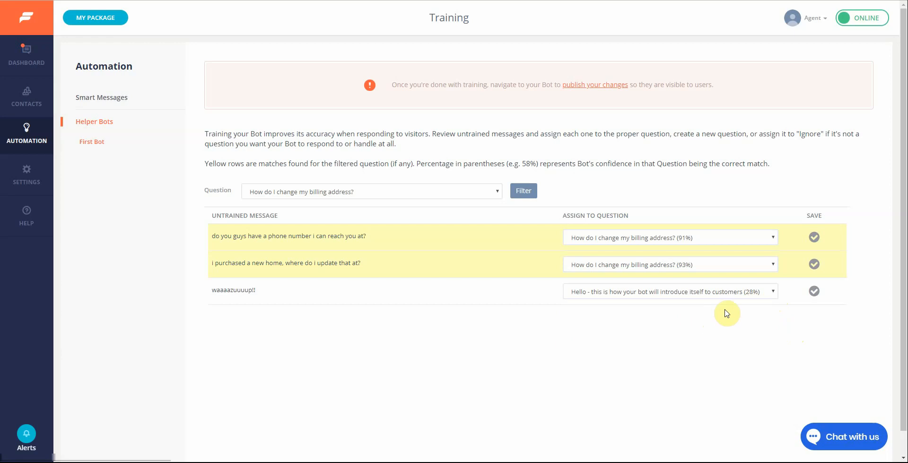
pyautogui.click(815, 291)
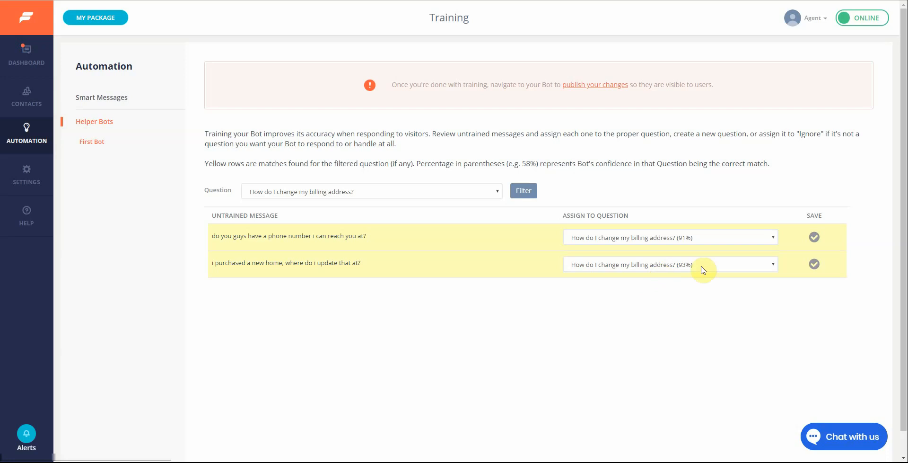
pyautogui.click(813, 264)
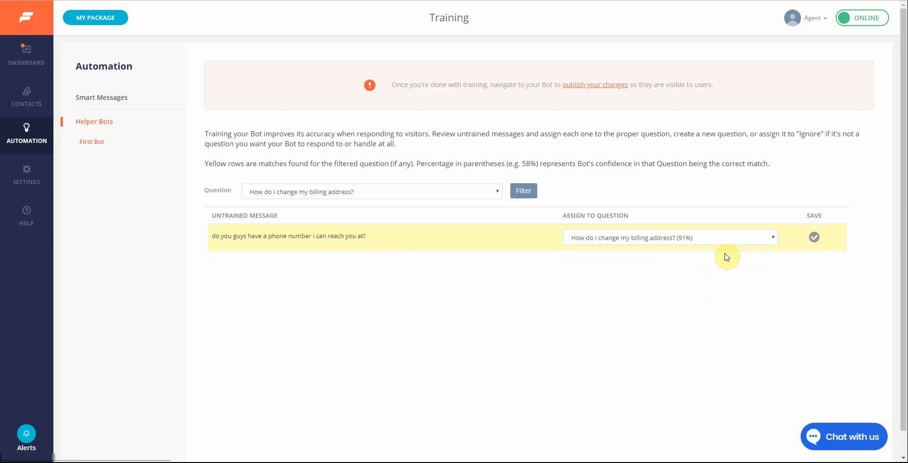
# - Create a new question from the untrained message "do you guys have a phone number i can reach you at?" and save it
pyautogui.click(771, 239)
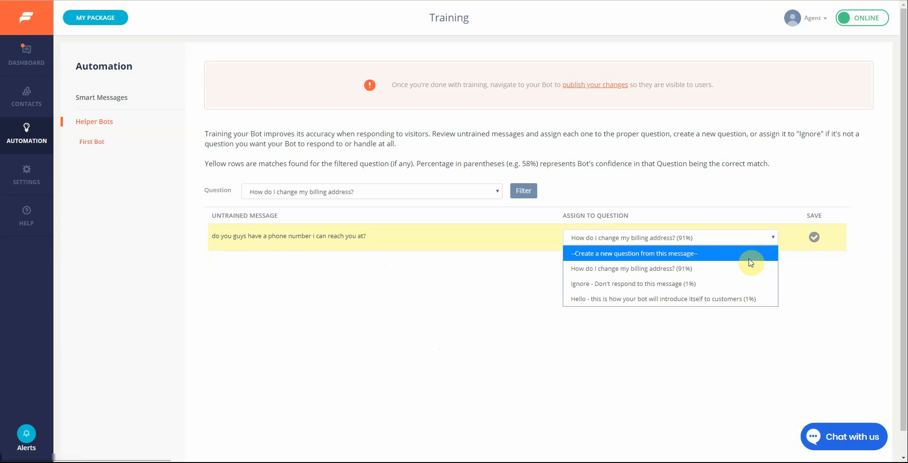
pyautogui.click(706, 257)
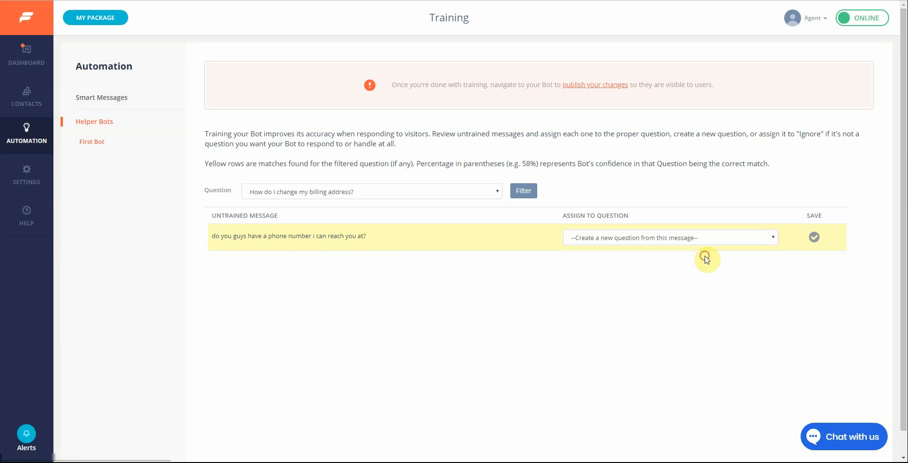
pyautogui.click(816, 240)
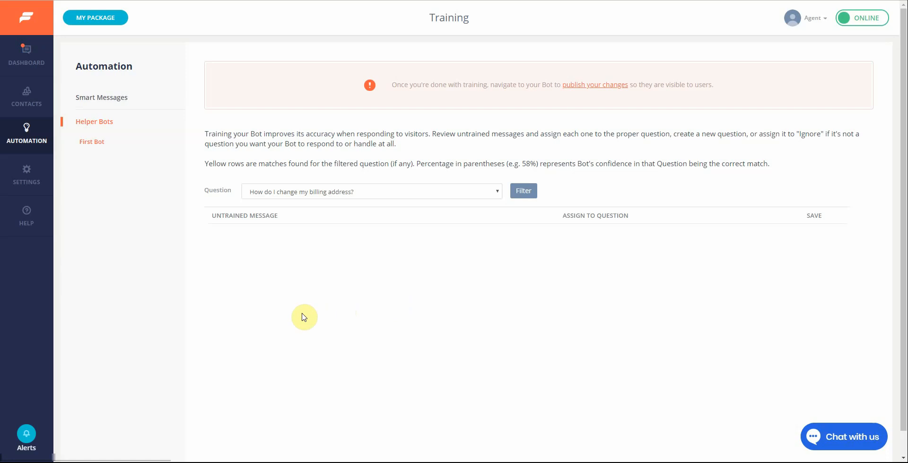
pyautogui.moveTo(37, 144)
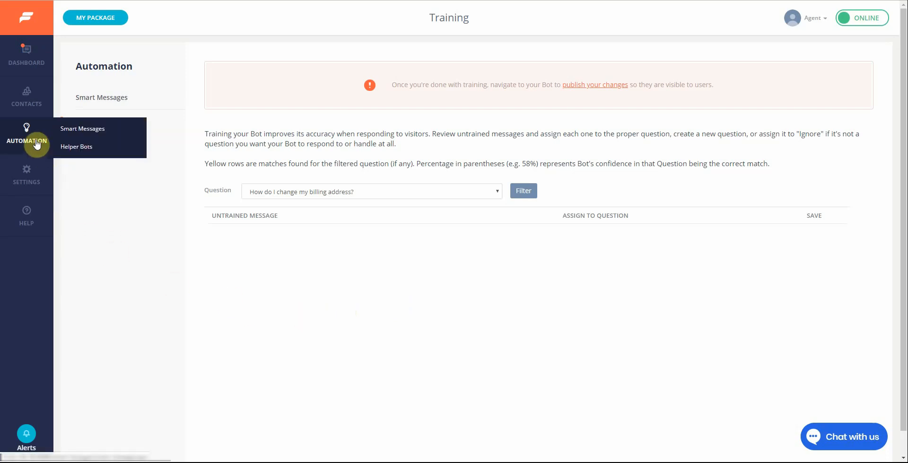
pyautogui.click(71, 147)
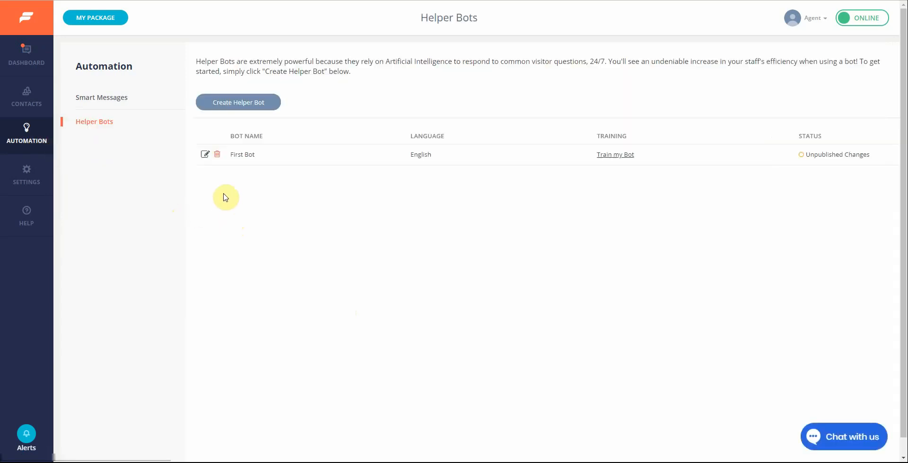
pyautogui.click(205, 156)
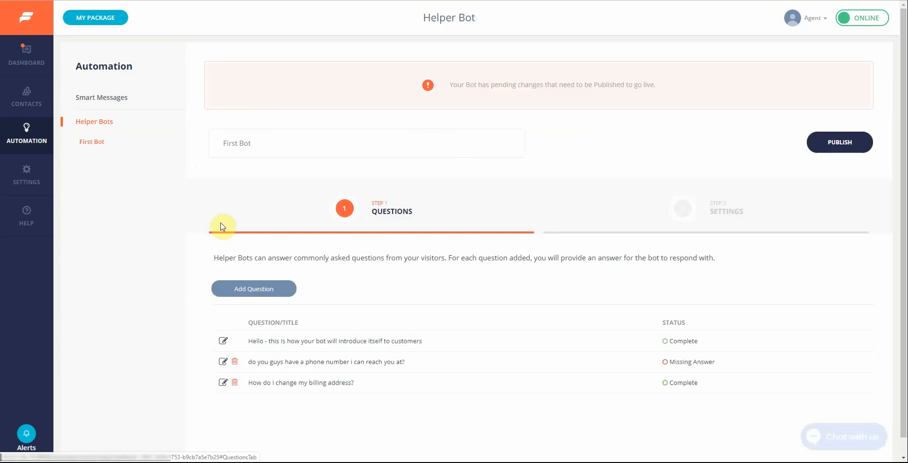
pyautogui.scroll(-1, 310, 379)
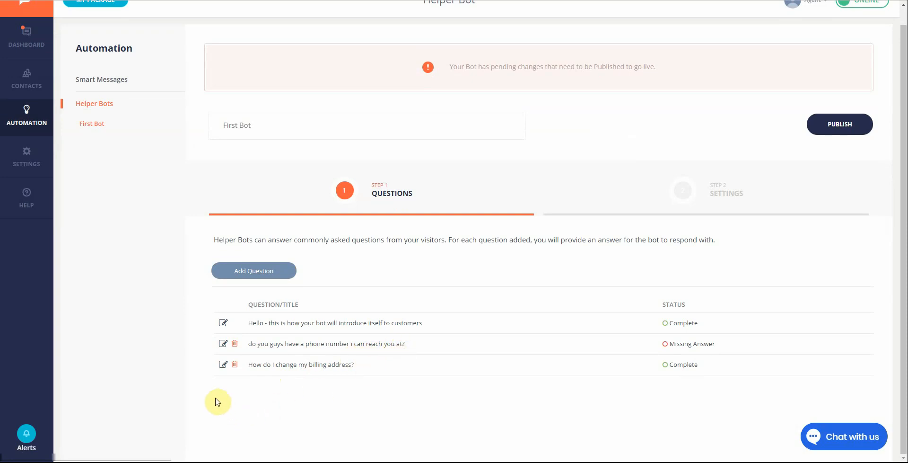
pyautogui.click(223, 344)
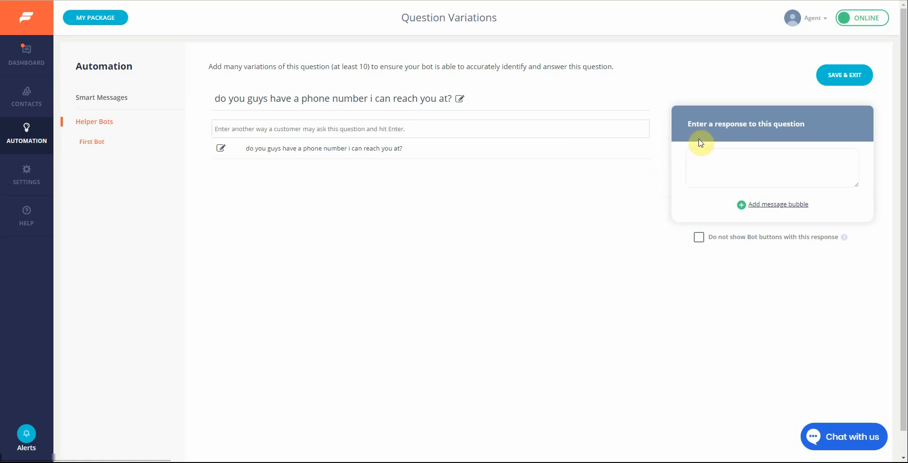
pyautogui.click(710, 173)
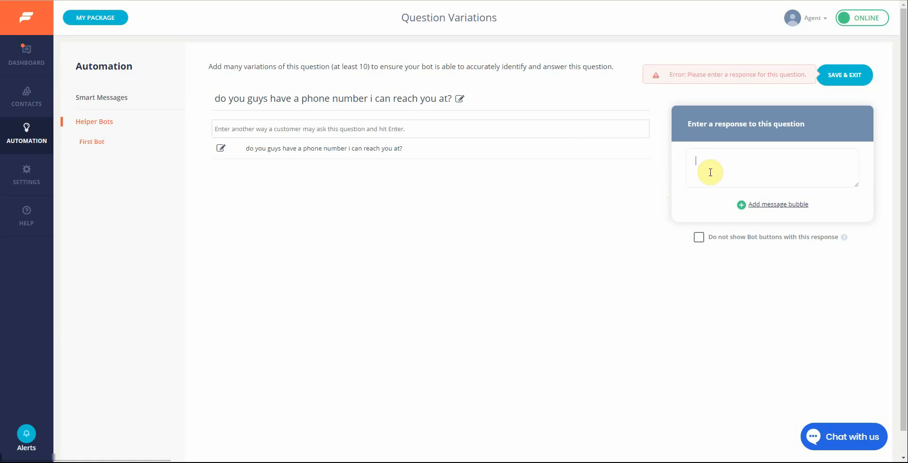
pyautogui.write('You can reach us by phone at 555-555-5555.')
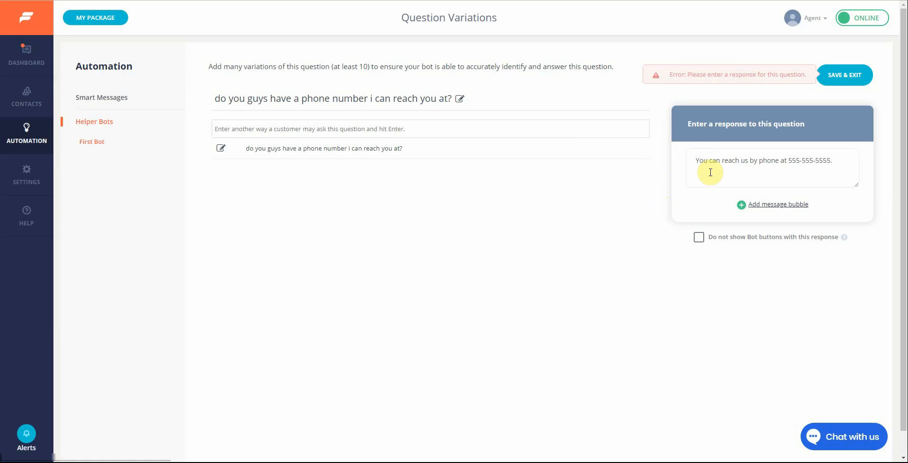
pyautogui.click(846, 78)
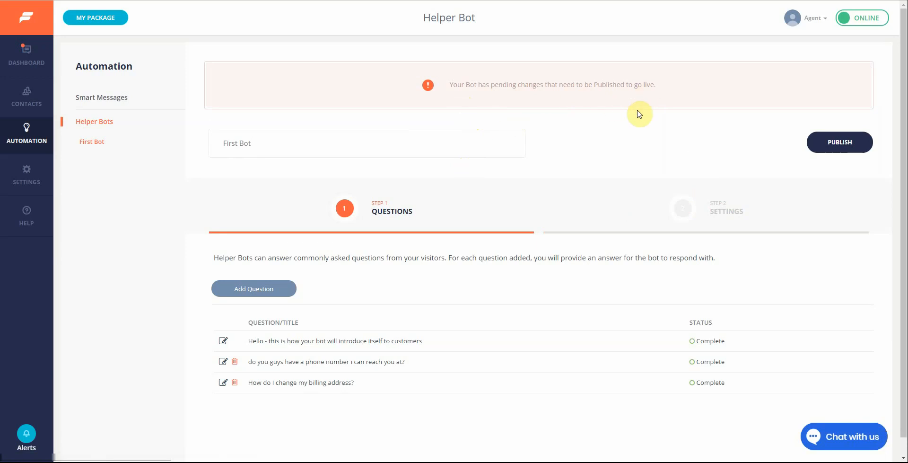
pyautogui.click(824, 147)
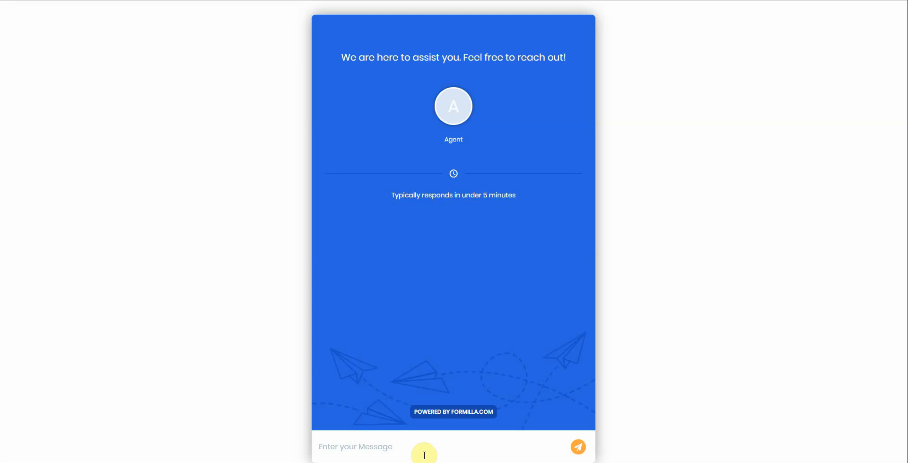
# - In the visitor chat, send "Hello", ask "What are your hours?" and answer the bot's reply with "That helped!"
pyautogui.write('Hello')
pyautogui.press('Return')
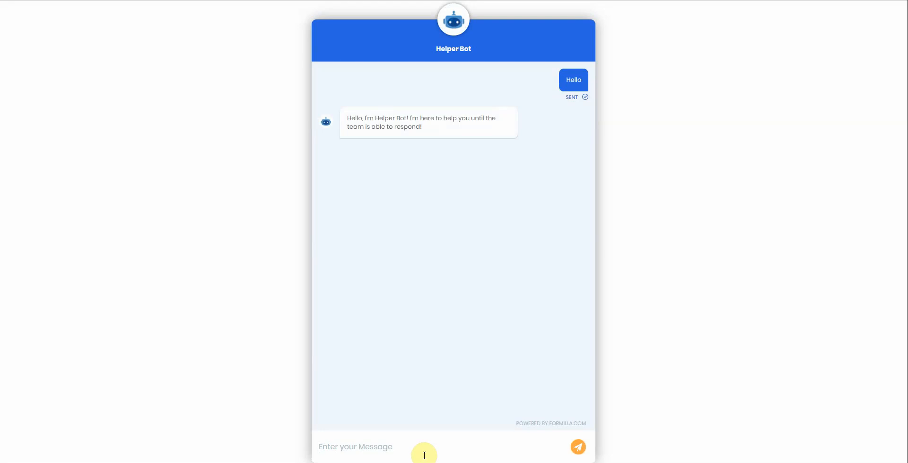
pyautogui.write('What are your hours?')
pyautogui.press('Return')
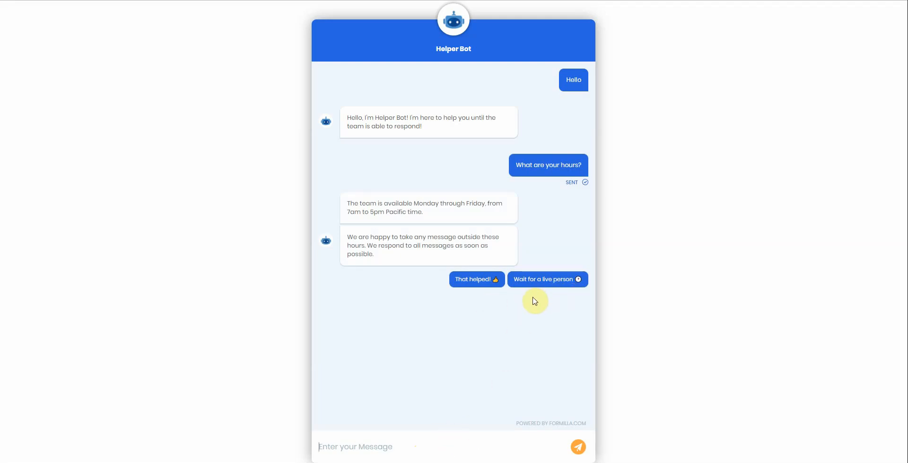
pyautogui.click(490, 283)
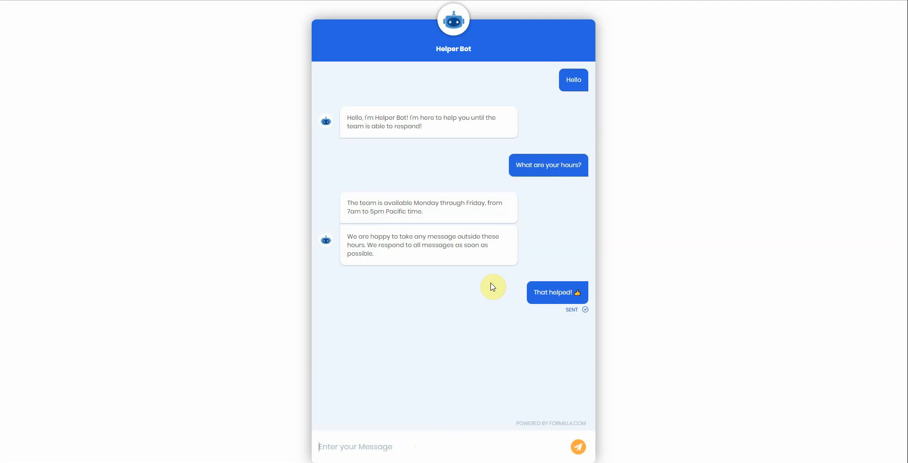
# - Ask the bot "What payment methods do you take?" and choose to wait for a live person
pyautogui.click(388, 444)
pyautogui.write('What payment methods do')
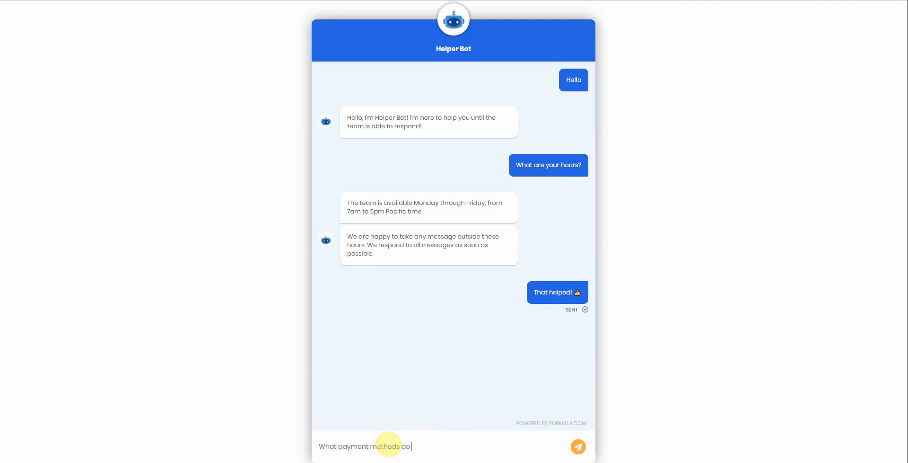
pyautogui.write(' you take?')
pyautogui.press('Return')
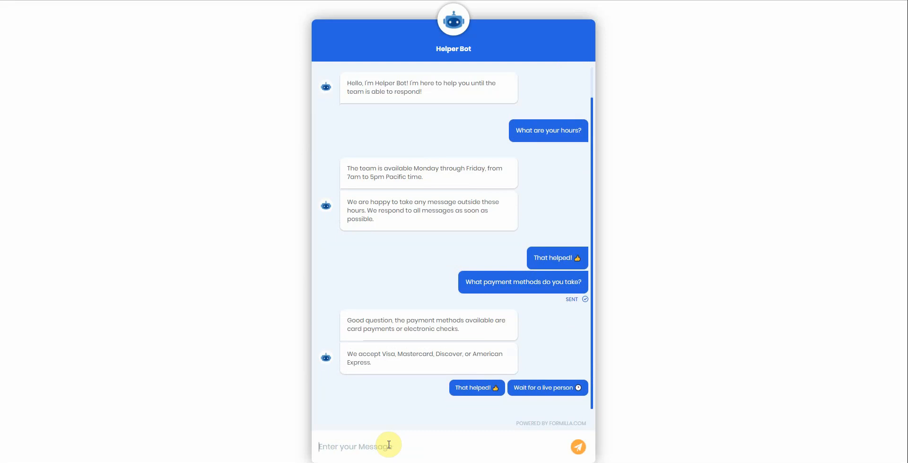
pyautogui.click(547, 388)
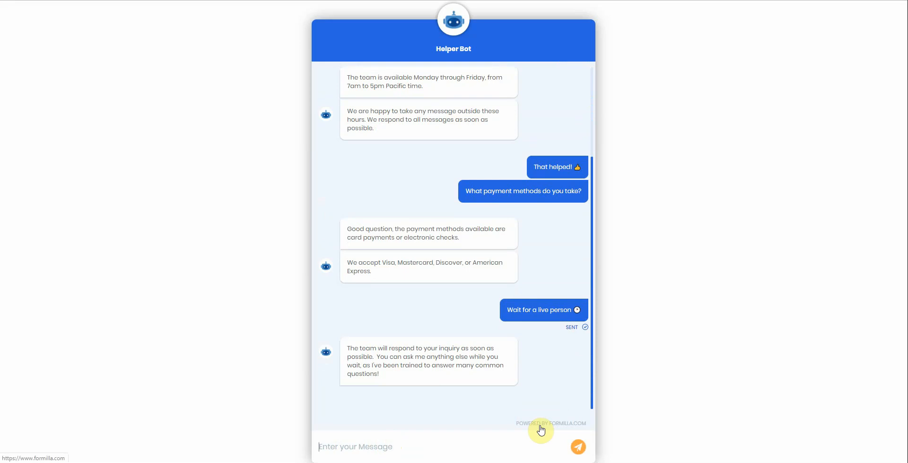
# - Ask the bot "Do you take electronic checks?" and request a live person again
pyautogui.click(468, 448)
pyautogui.write('Do you')
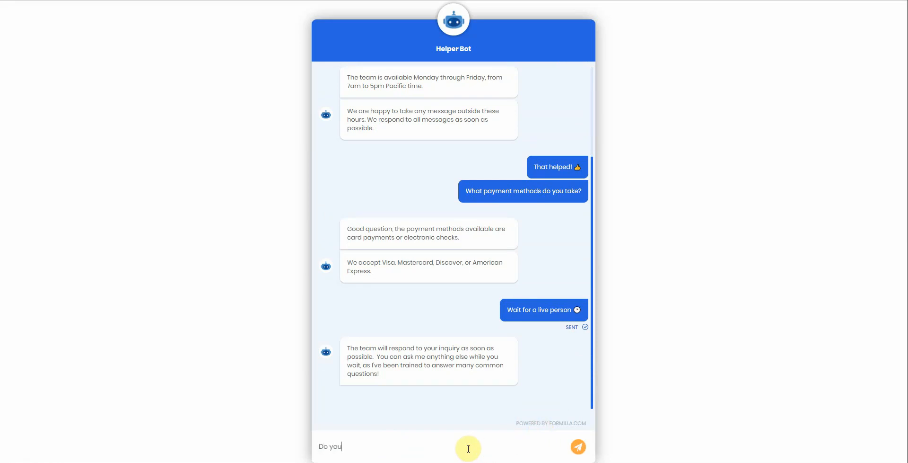
pyautogui.write(' take electronic checks?')
pyautogui.press('Return')
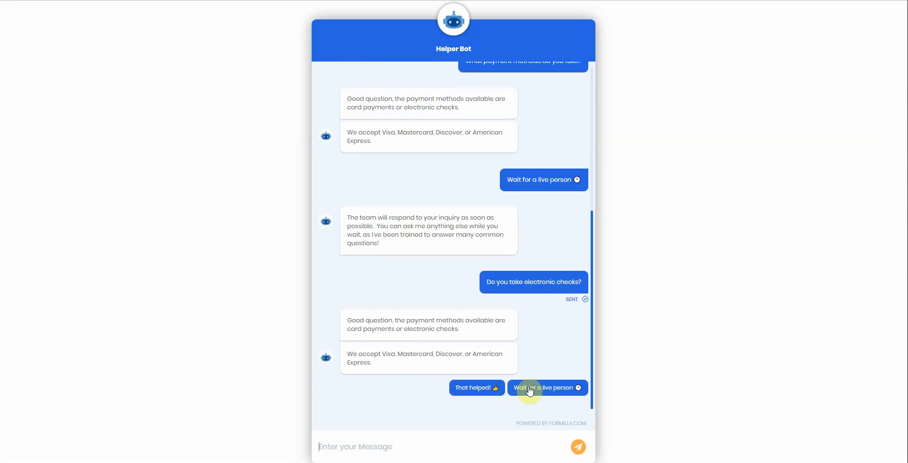
pyautogui.click(529, 389)
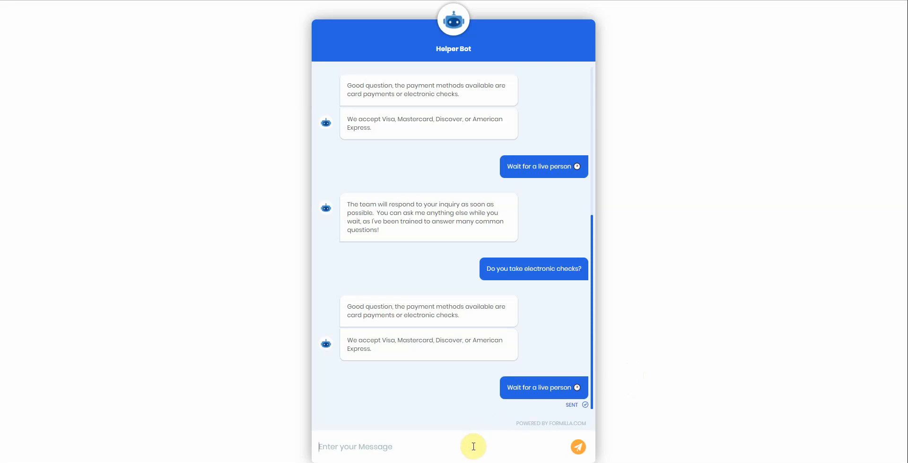
# - Send the off-topic question "What is the weather in France?" and, once the live agent has greeted, ask "What are your hours?"
pyautogui.write('What is the weather in France?')
pyautogui.press('Return')
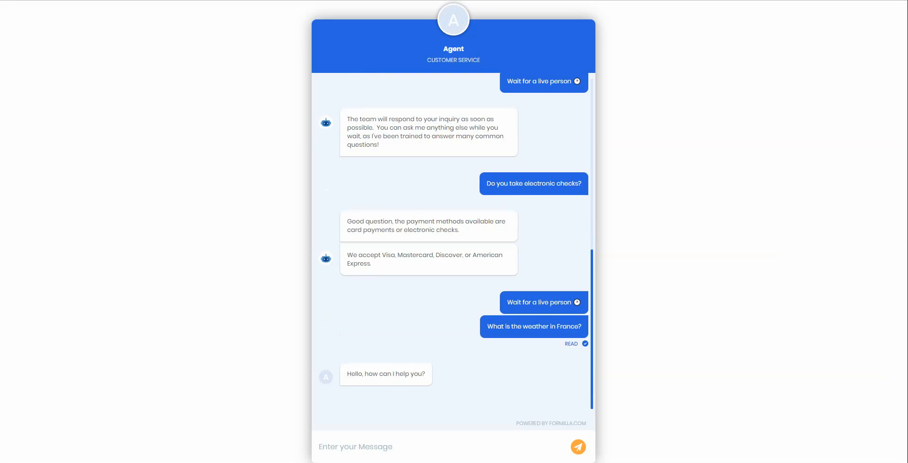
pyautogui.click(483, 448)
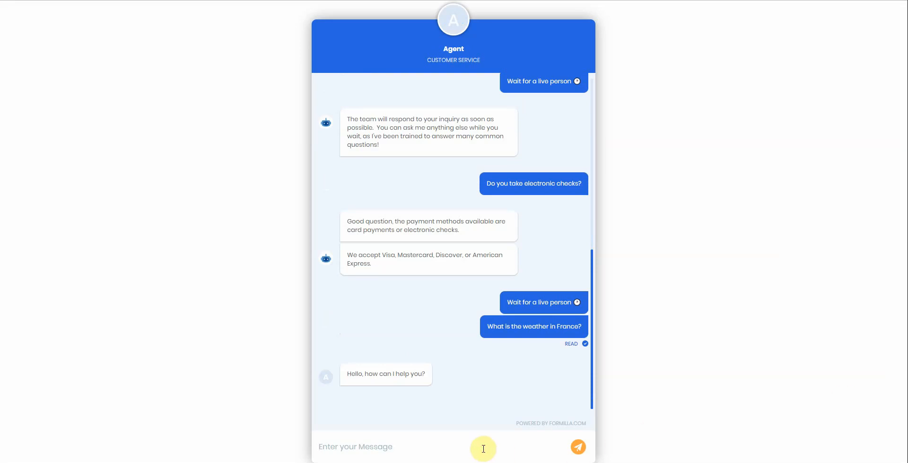
pyautogui.write('What are your hours?')
pyautogui.press('Return')
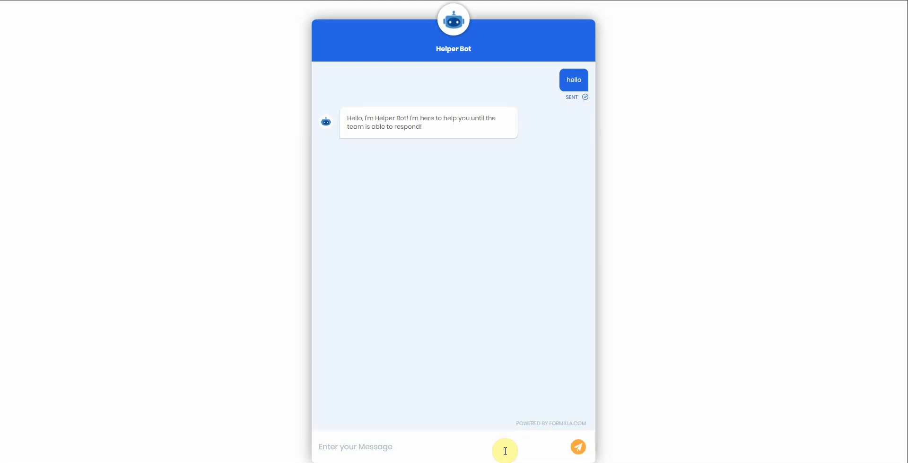
# - In the new chat with the bot, send the message "Helper Bot, surely you can't be serious?"
pyautogui.click(387, 448)
pyautogui.write("Helper Bot, surely you can't be serious?")
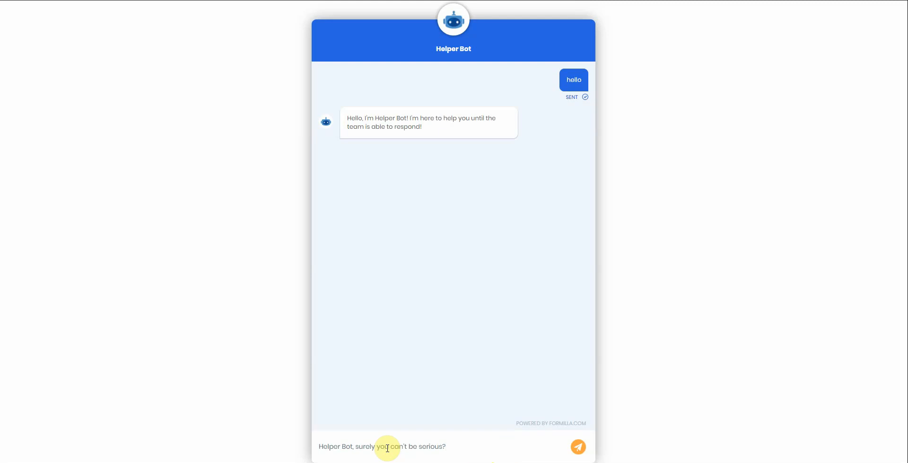
pyautogui.press('Return')
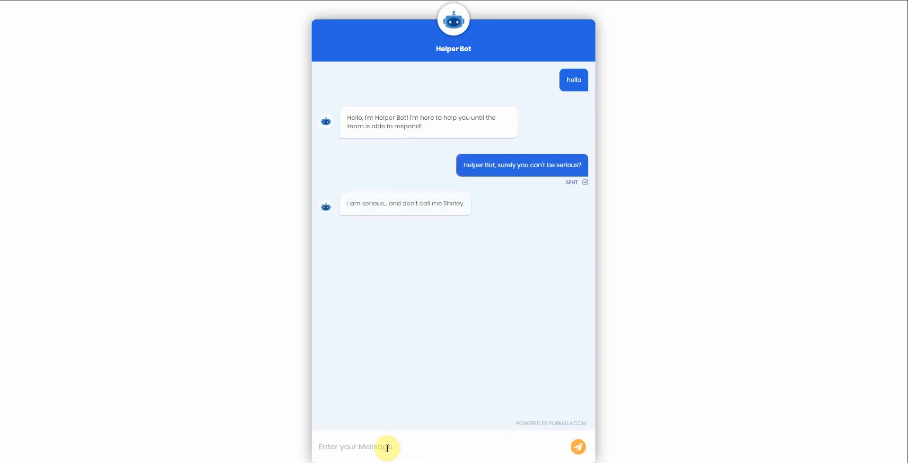